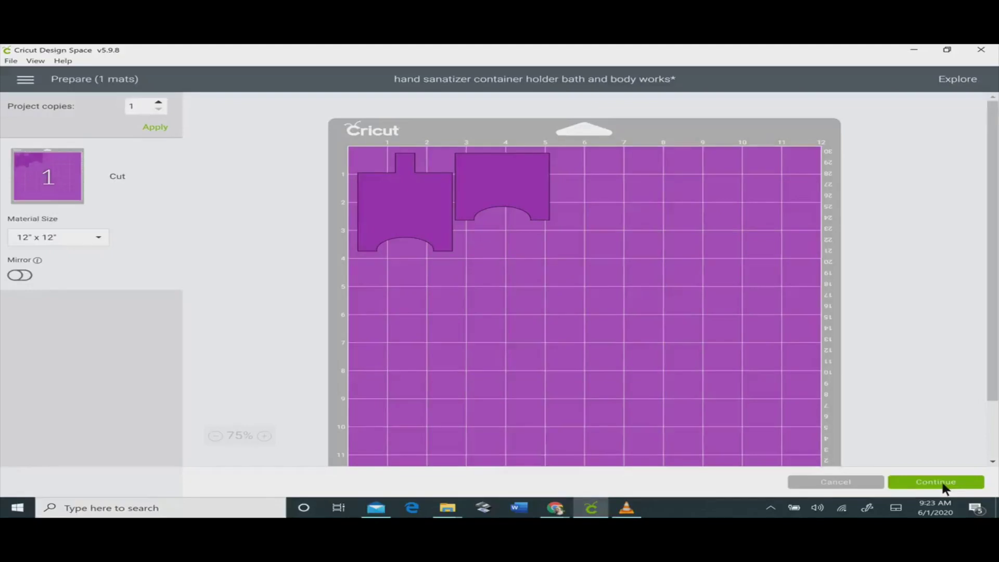
# Continue past the mat preview to the Make screen so it tries the Air 2.
pyautogui.click(943, 484)
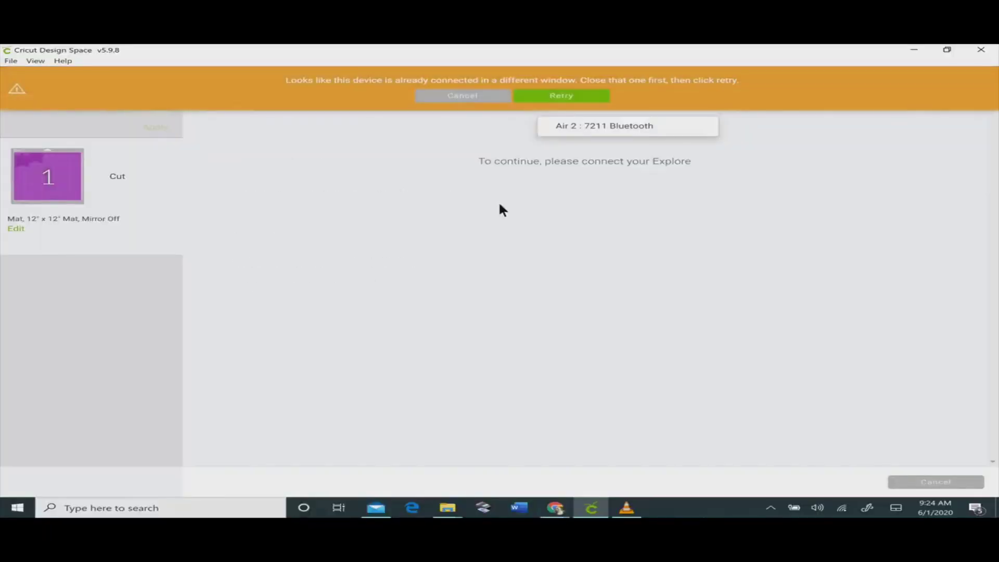
# Dismiss the already-connected warning and start a Windows search for Bluetooth settings.
pyautogui.click(482, 95)
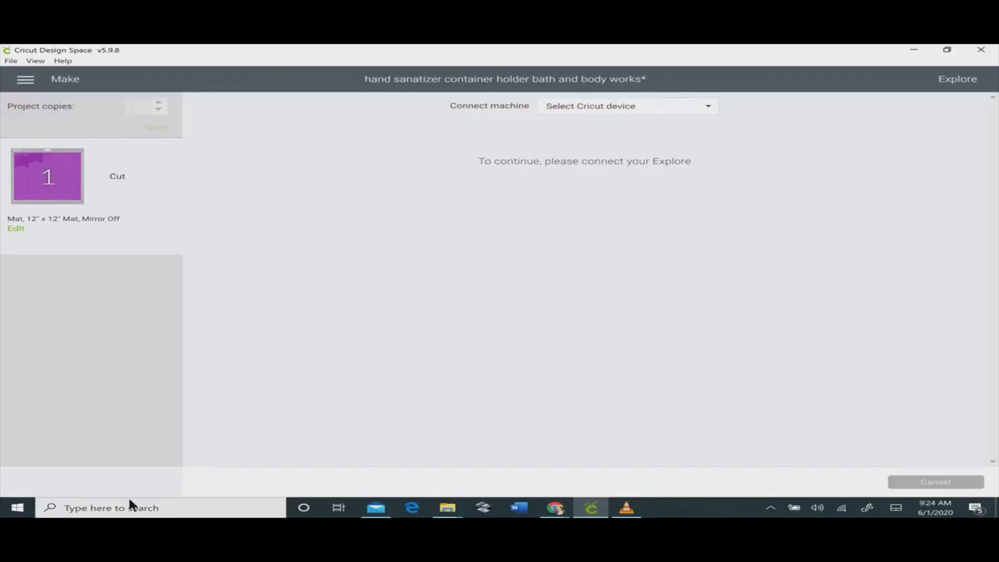
pyautogui.click(125, 512)
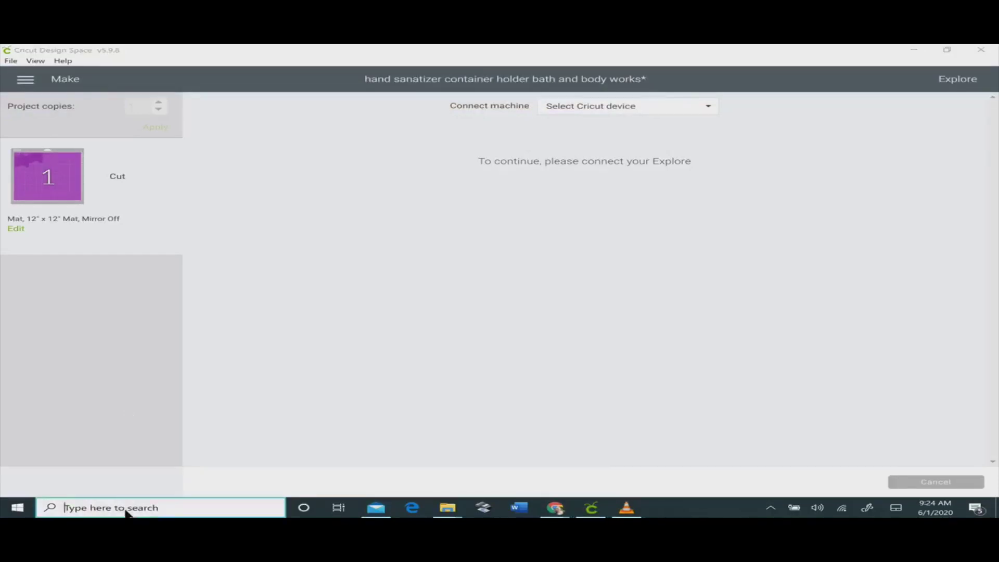
pyautogui.write('bluetooth')
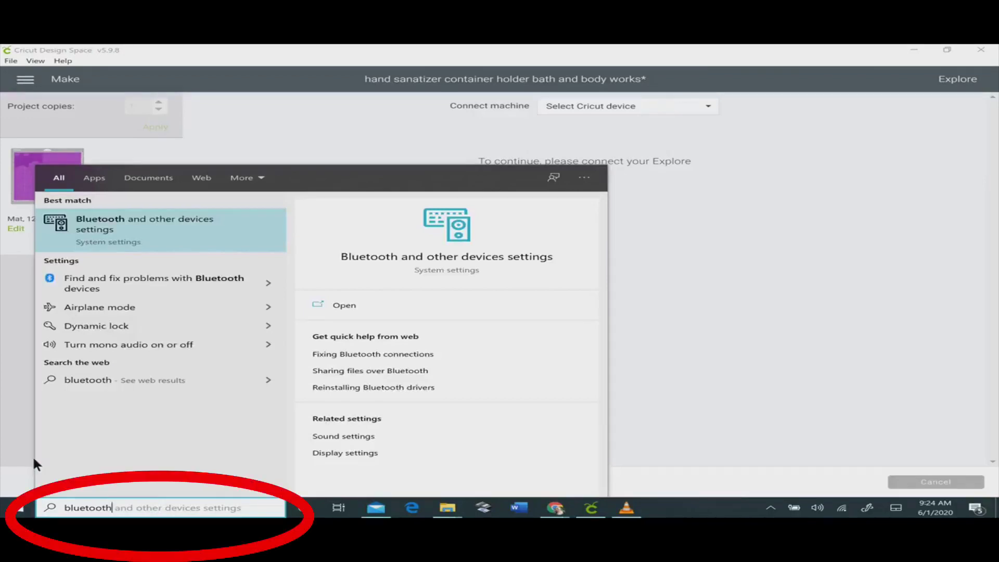
# Open Bluetooth and other devices settings and remove the CricutAIR2-7211 pairing, confirming with Yes.
pyautogui.click(131, 234)
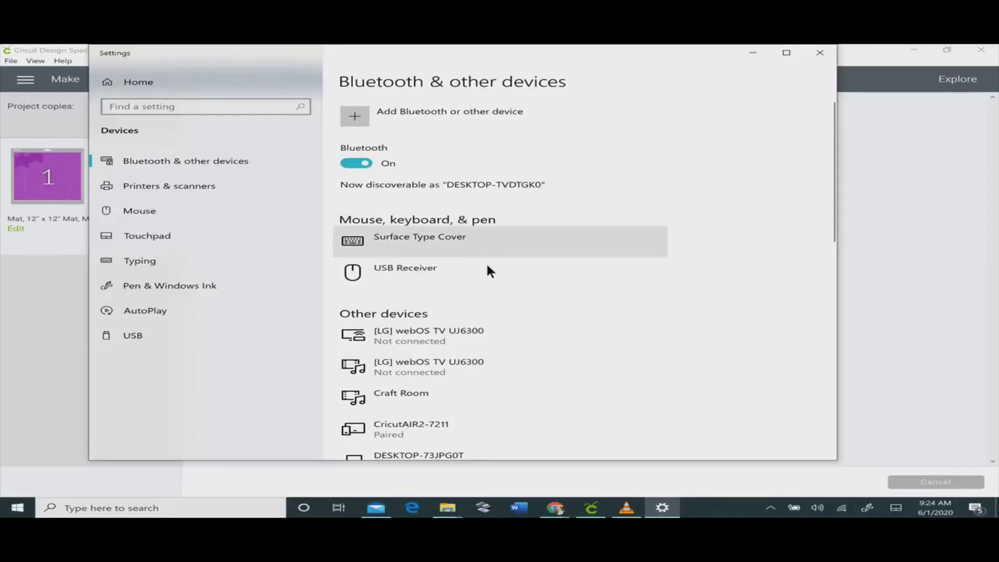
pyautogui.scroll(-1, 486, 271)
pyautogui.scroll(-2, 499, 295)
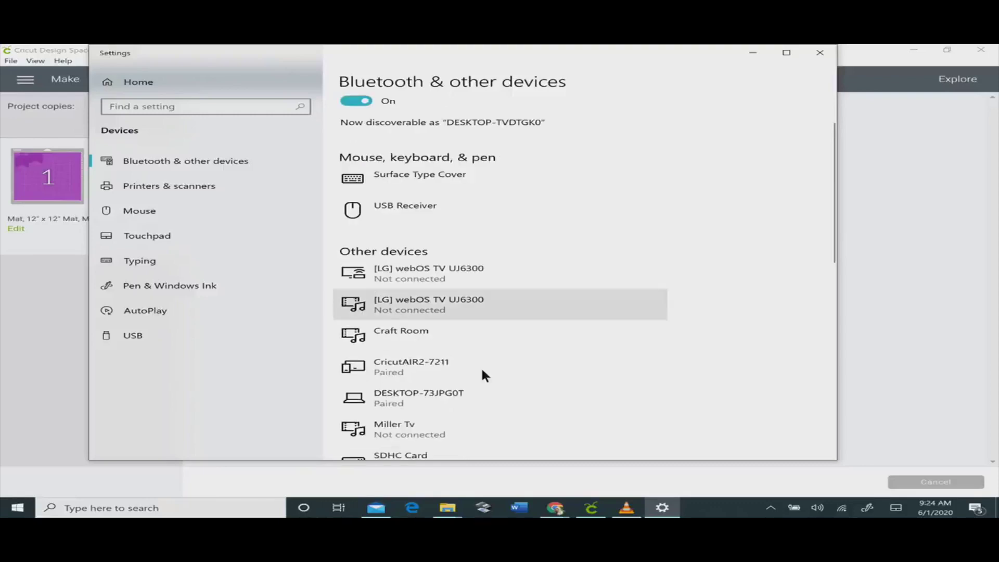
pyautogui.click(434, 369)
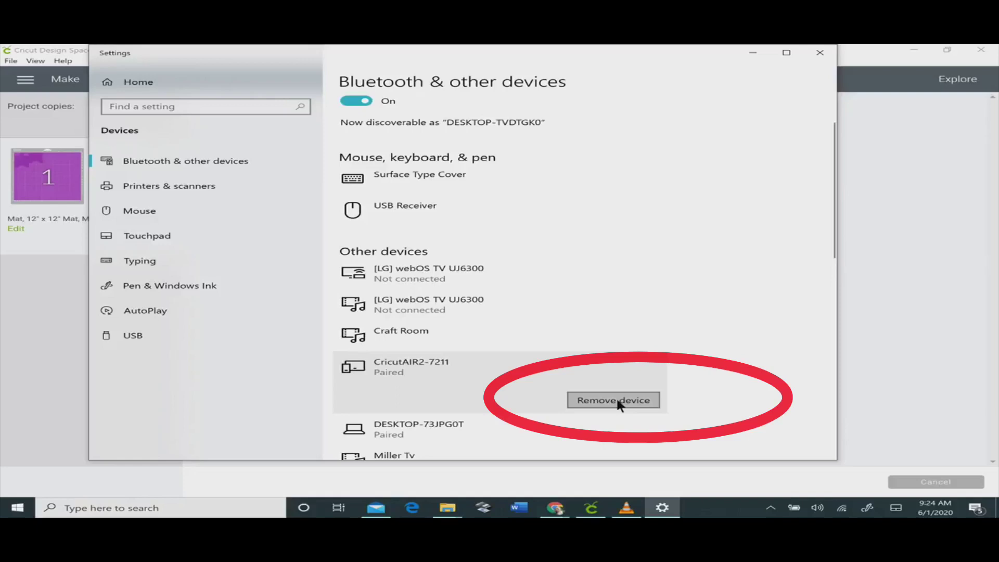
pyautogui.click(616, 399)
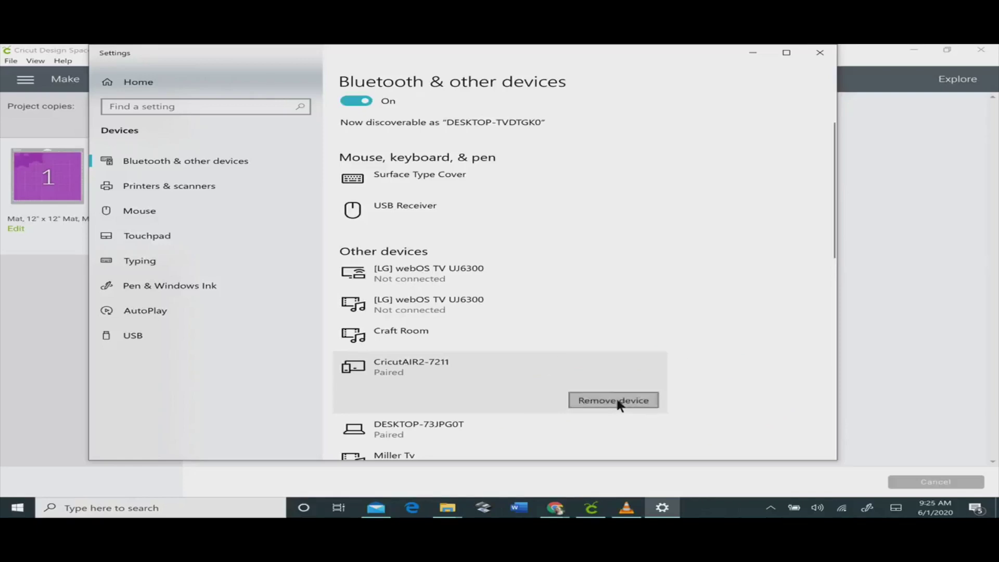
pyautogui.click(616, 396)
pyautogui.click(612, 400)
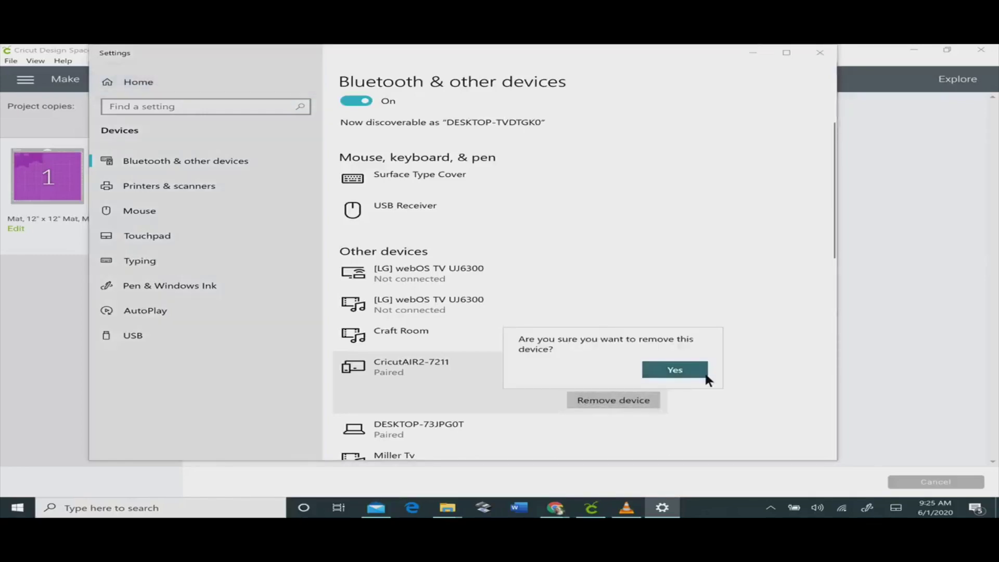
pyautogui.click(687, 370)
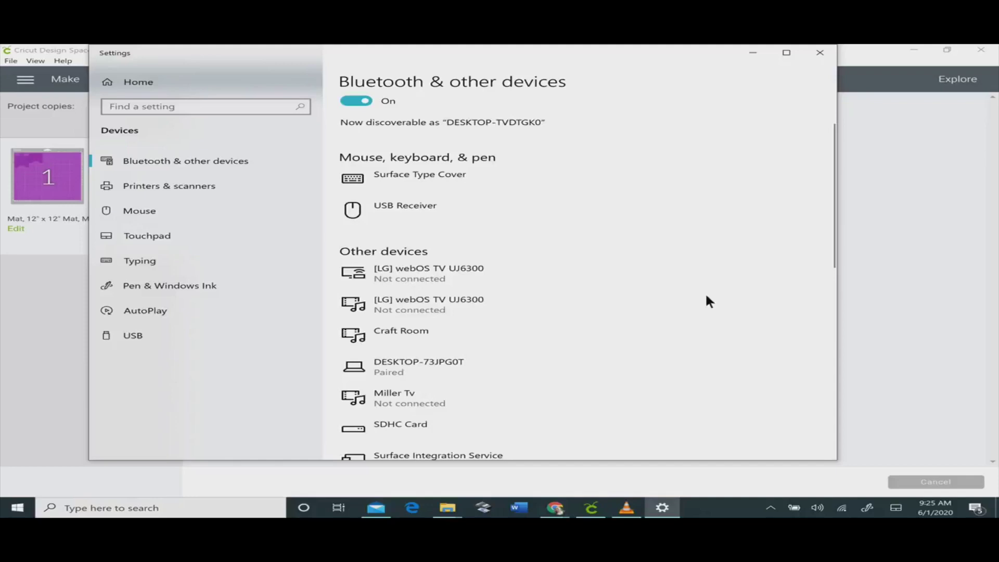
pyautogui.scroll(2, 728, 235)
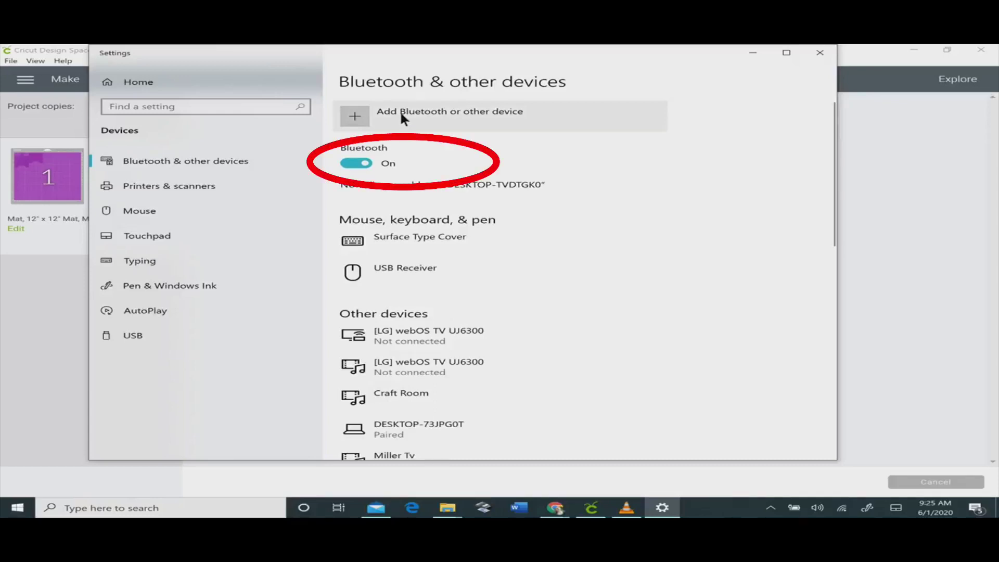
# Open the Add Bluetooth or other device dialog from Bluetooth settings.
pyautogui.click(400, 110)
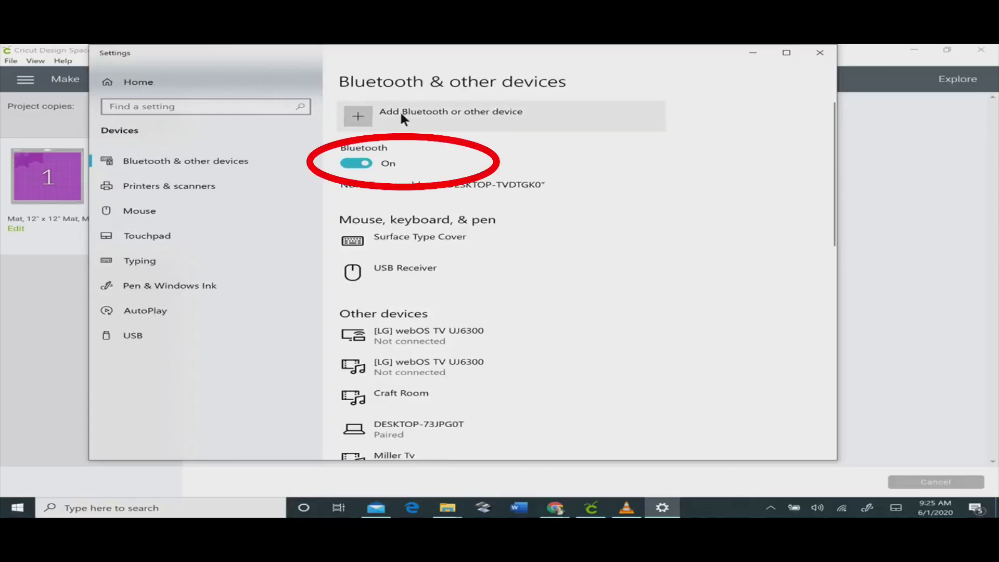
pyautogui.click(399, 110)
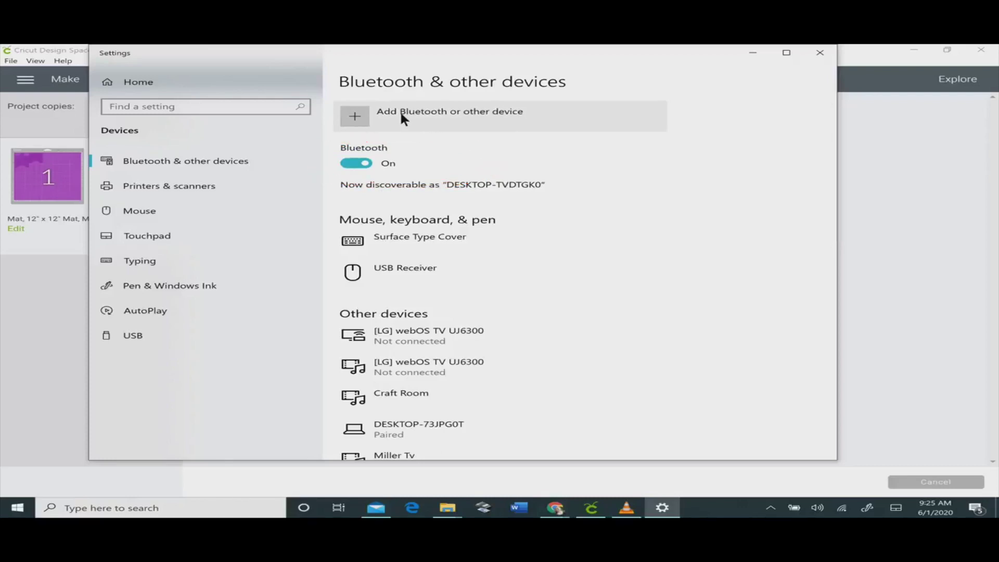
pyautogui.click(399, 110)
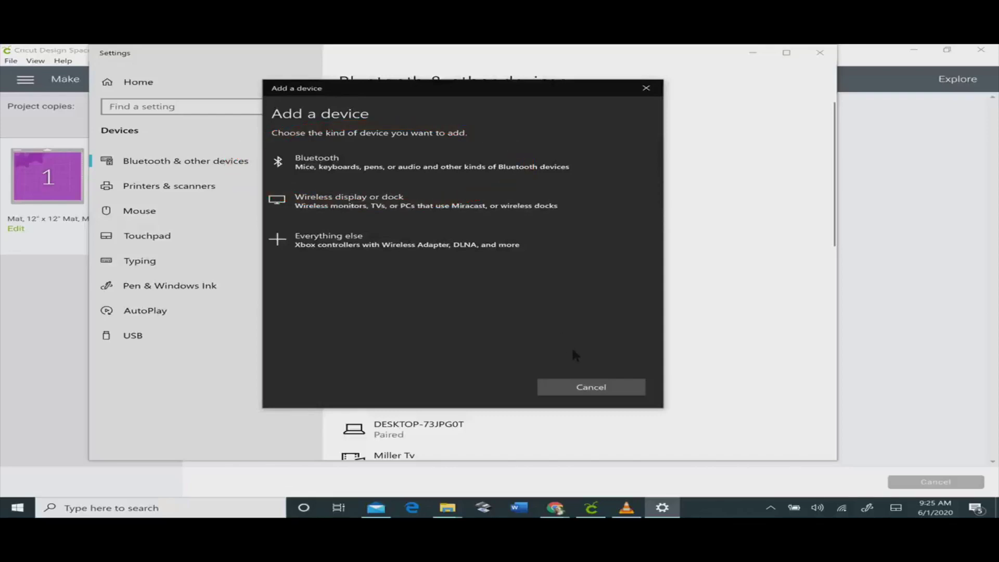
# Choose Bluetooth, retry pairing CricutAIR2-7211, then cancel after it gets no response.
pyautogui.click(356, 169)
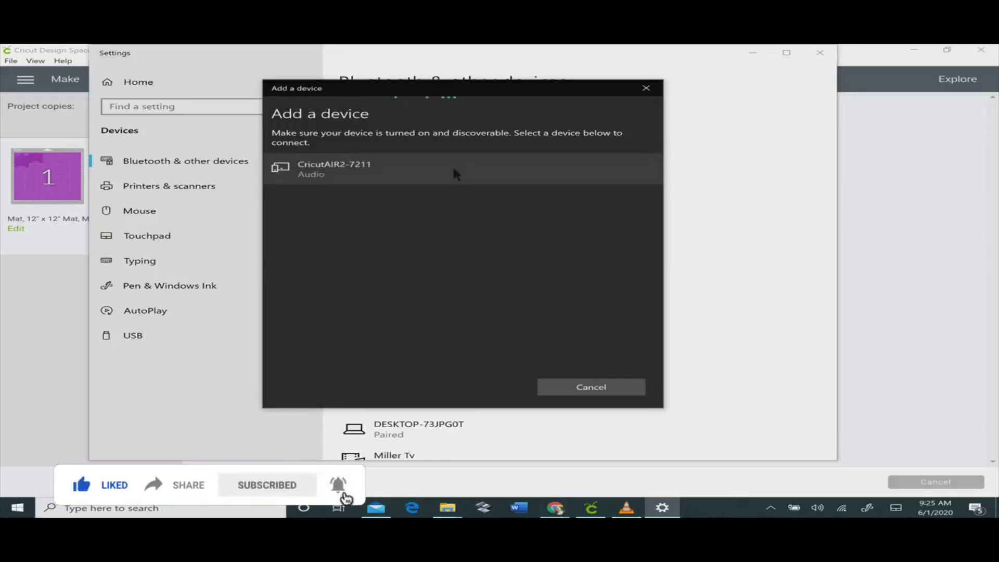
pyautogui.click(374, 167)
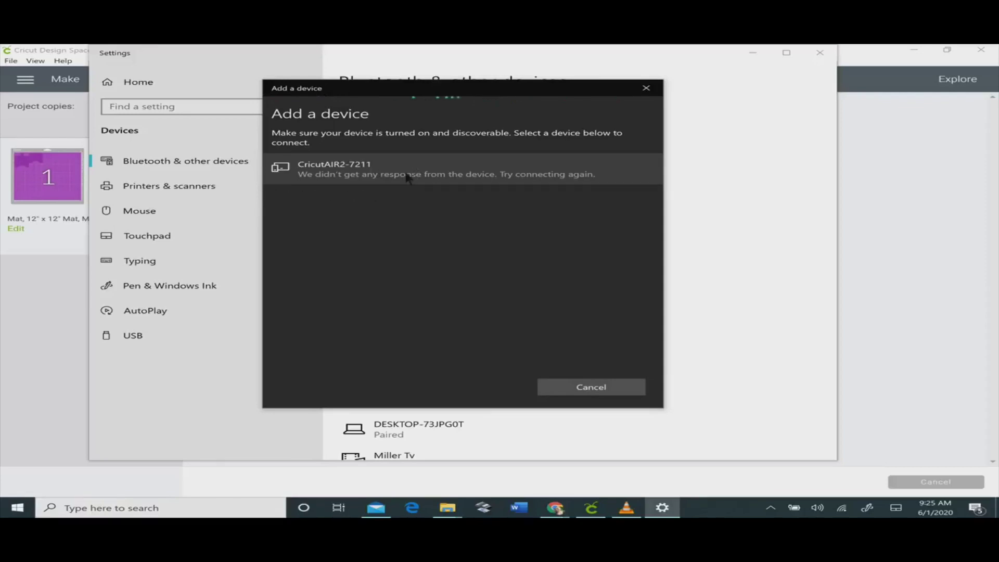
pyautogui.click(406, 177)
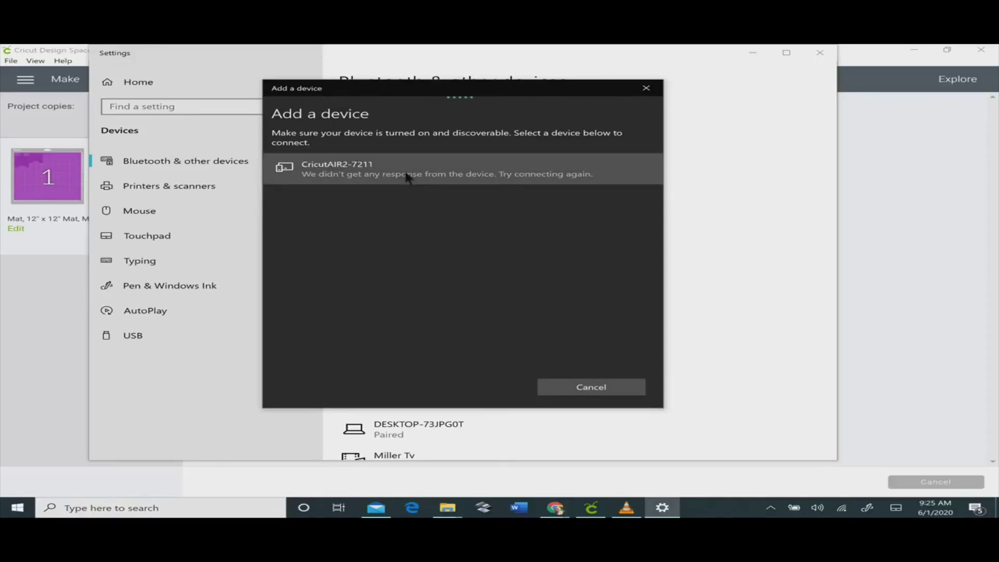
pyautogui.click(406, 178)
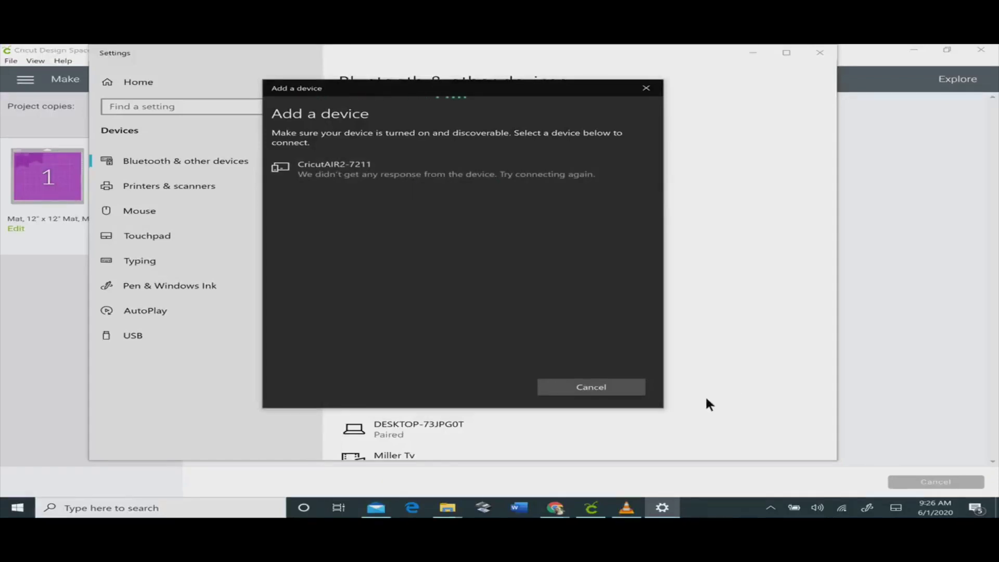
pyautogui.click(622, 383)
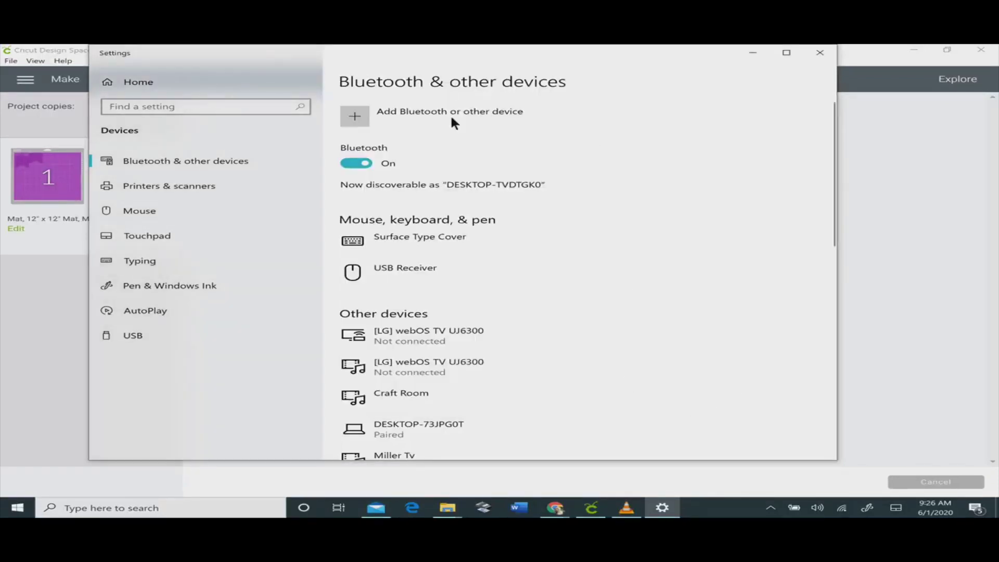
# Pair CricutAIR2-7211 over Bluetooth with PIN 0000 and close the confirmation with Done.
pyautogui.click(360, 114)
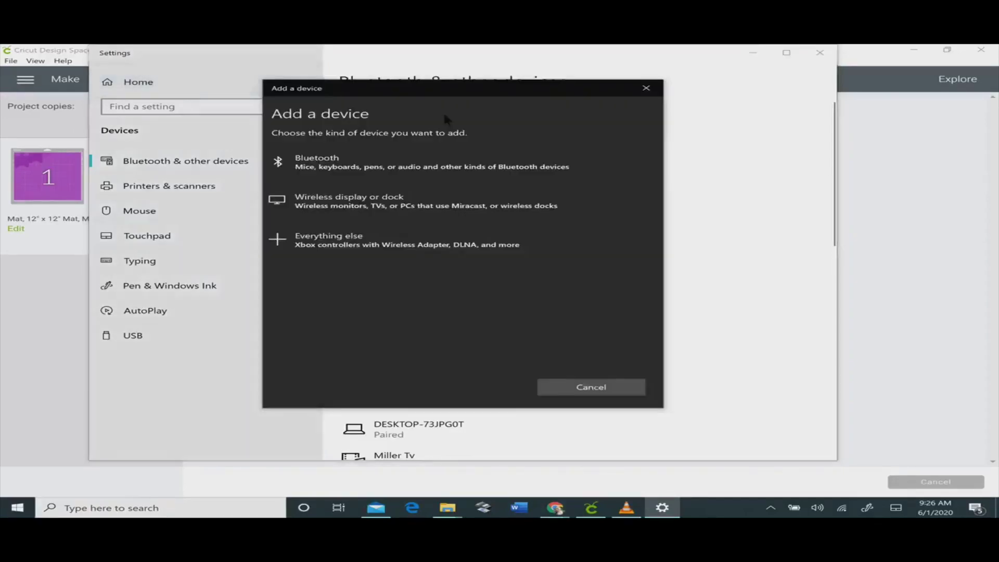
pyautogui.click(364, 166)
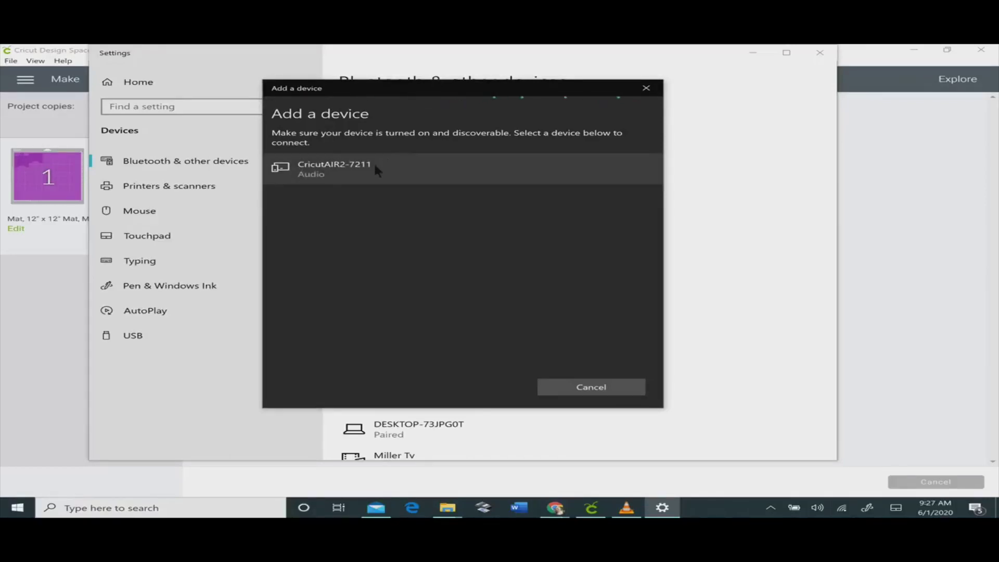
pyautogui.click(373, 162)
pyautogui.click(373, 210)
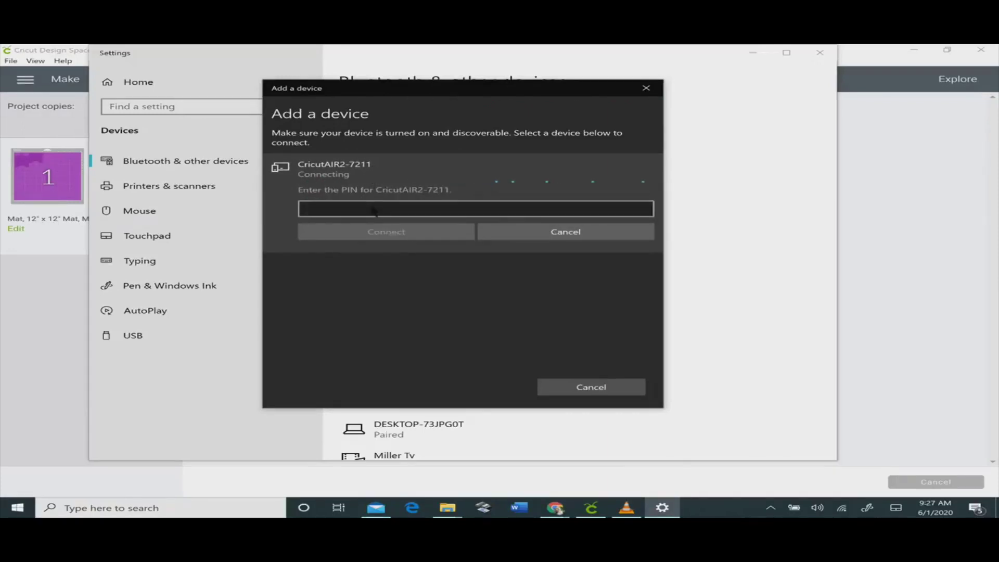
pyautogui.write('0')
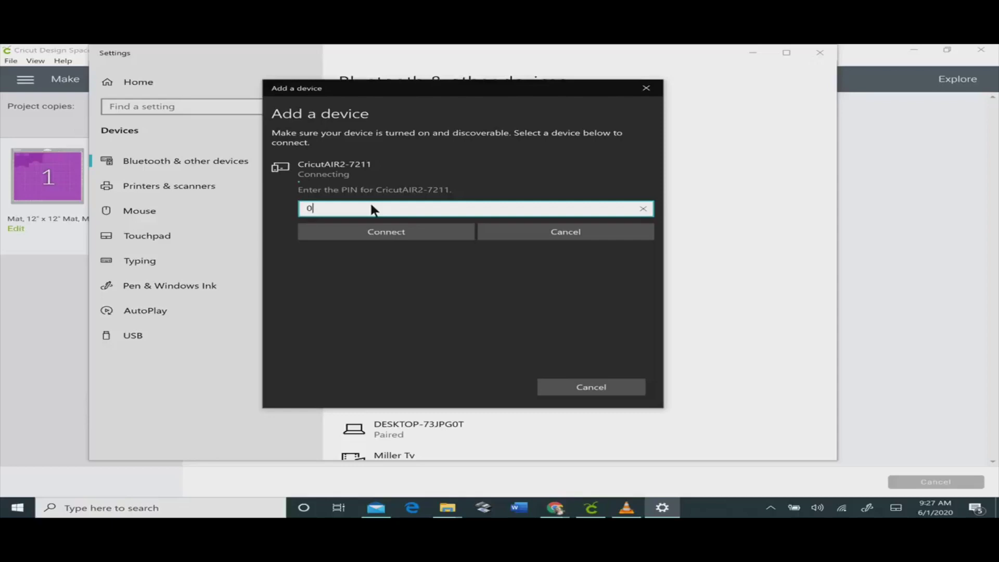
pyautogui.write('000')
pyautogui.click(408, 234)
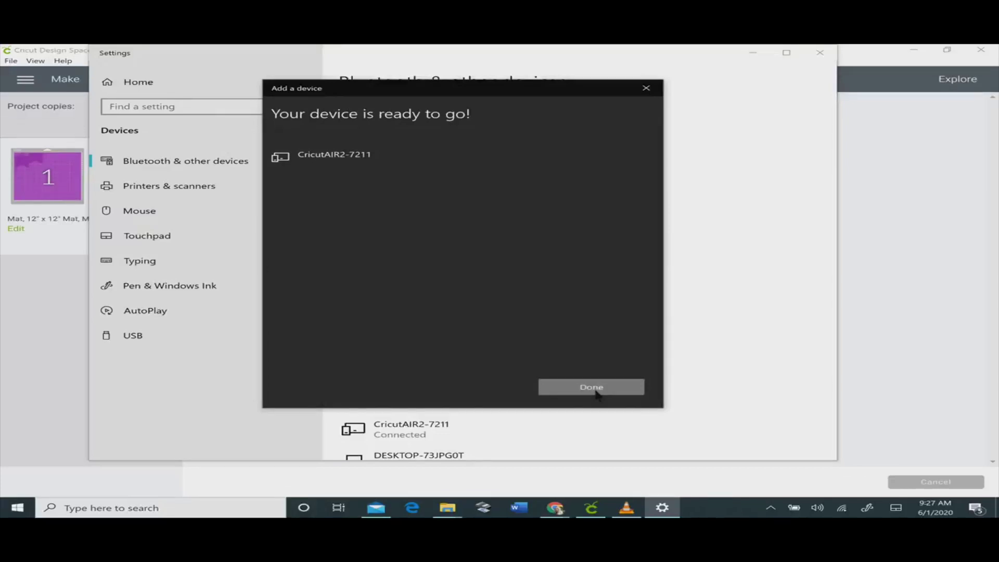
pyautogui.click(592, 387)
# Choose Air 2 : 7211 Bluetooth from the Make screen's Select Cricut device dropdown.
pyautogui.click(819, 53)
pyautogui.click(639, 106)
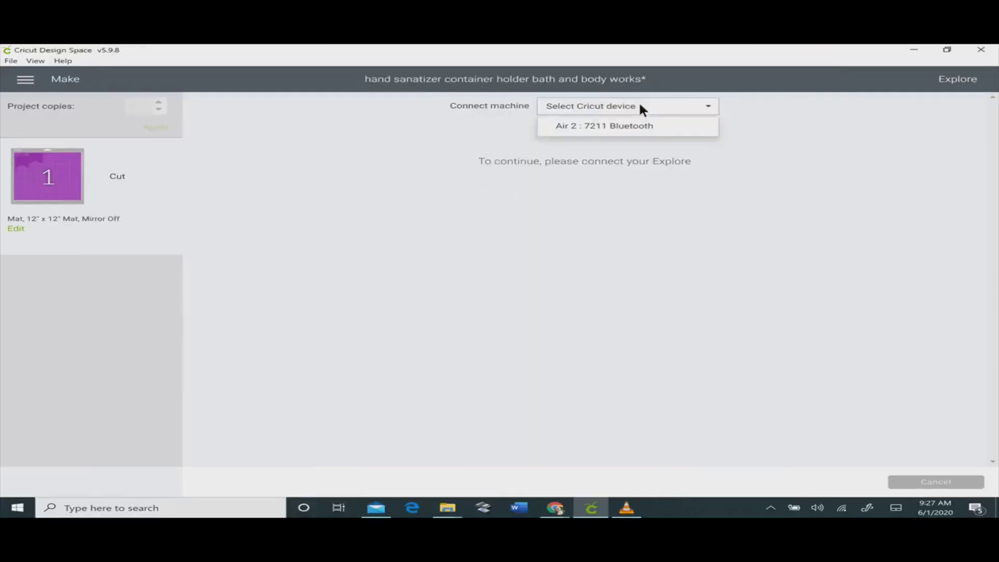
pyautogui.click(629, 124)
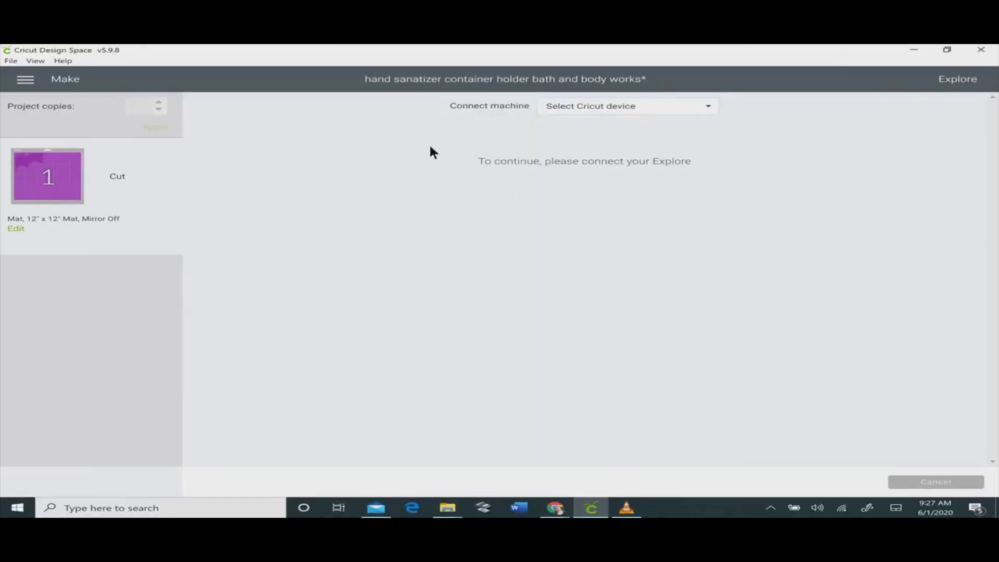
pyautogui.click(639, 106)
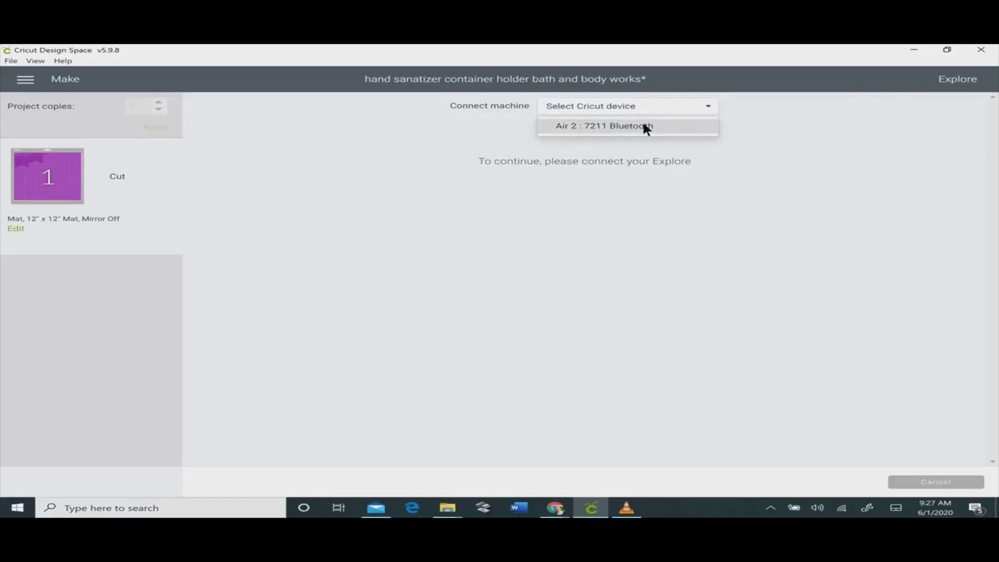
pyautogui.click(645, 127)
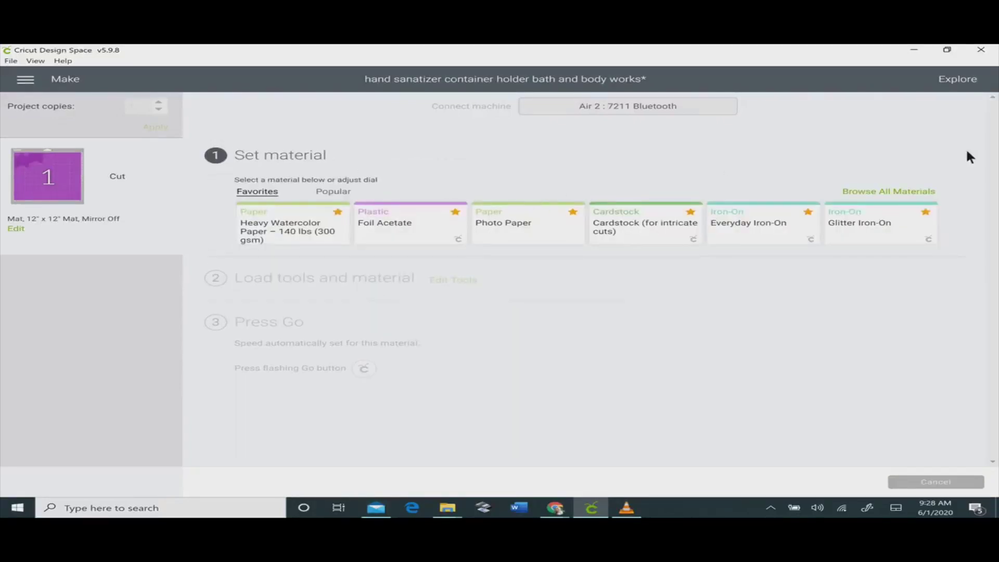
# Open Browse All Materials to show the full materials list.
pyautogui.click(902, 192)
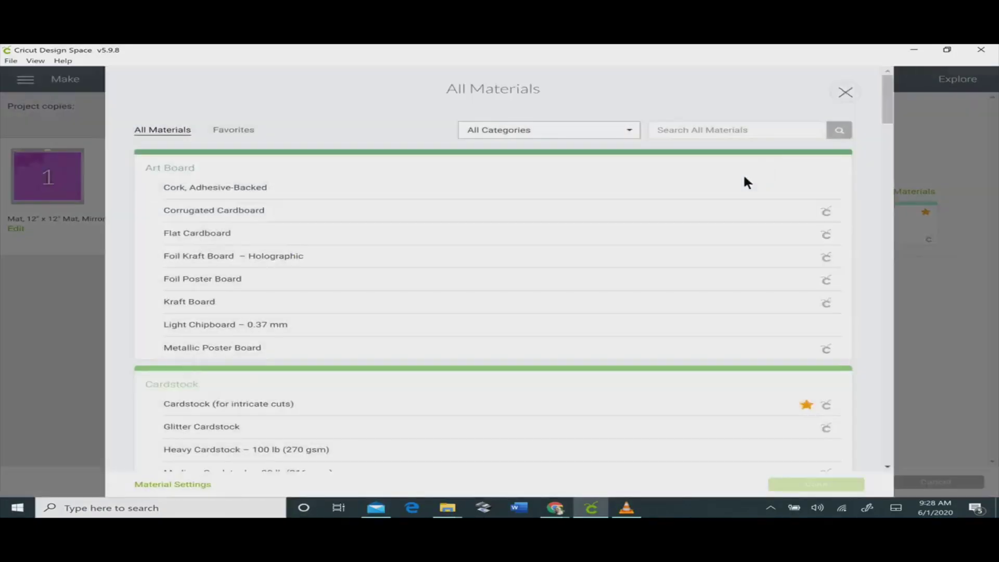
pyautogui.scroll(-1, 290, 215)
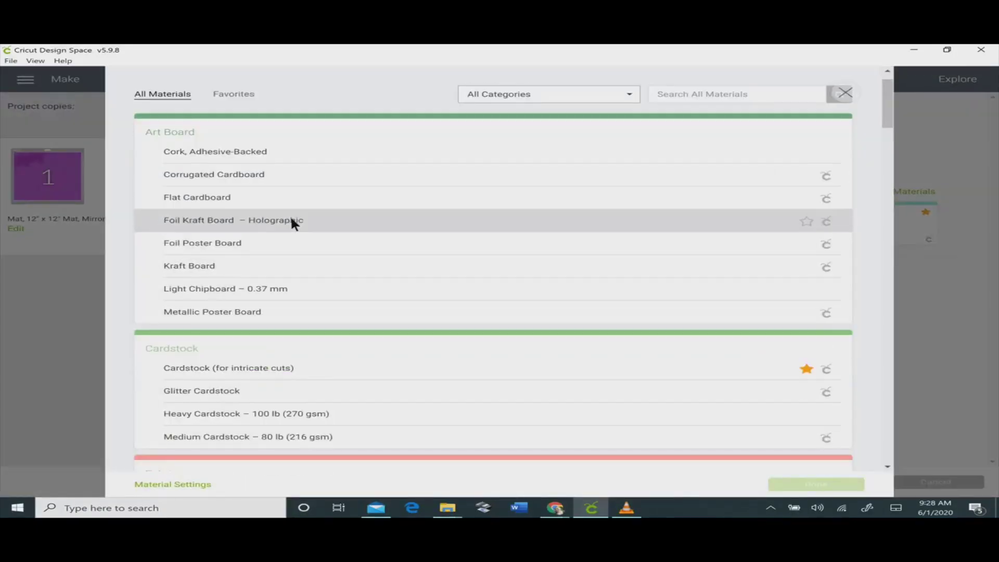
pyautogui.scroll(-1, 297, 219)
pyautogui.scroll(-2, 297, 218)
pyautogui.scroll(-2, 297, 224)
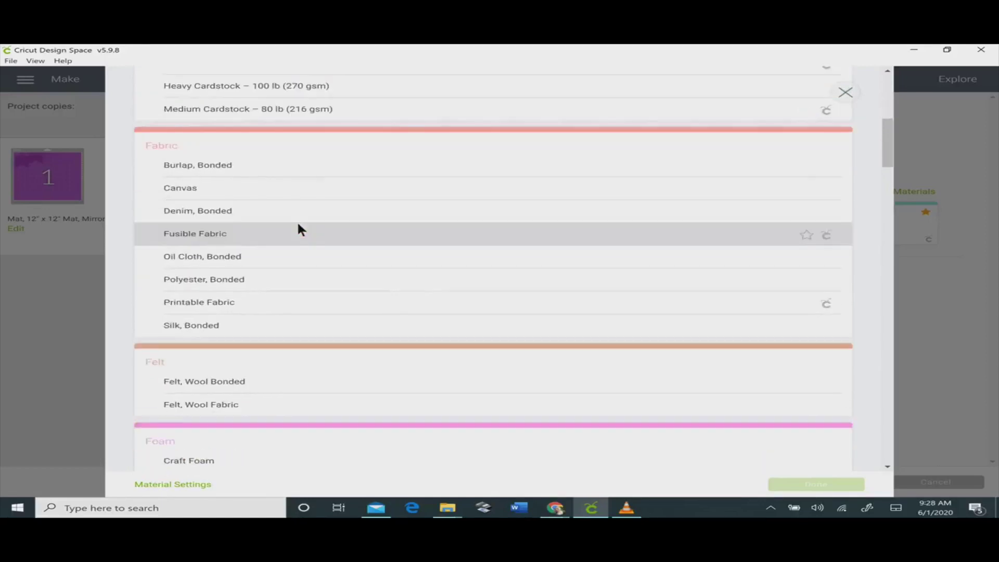